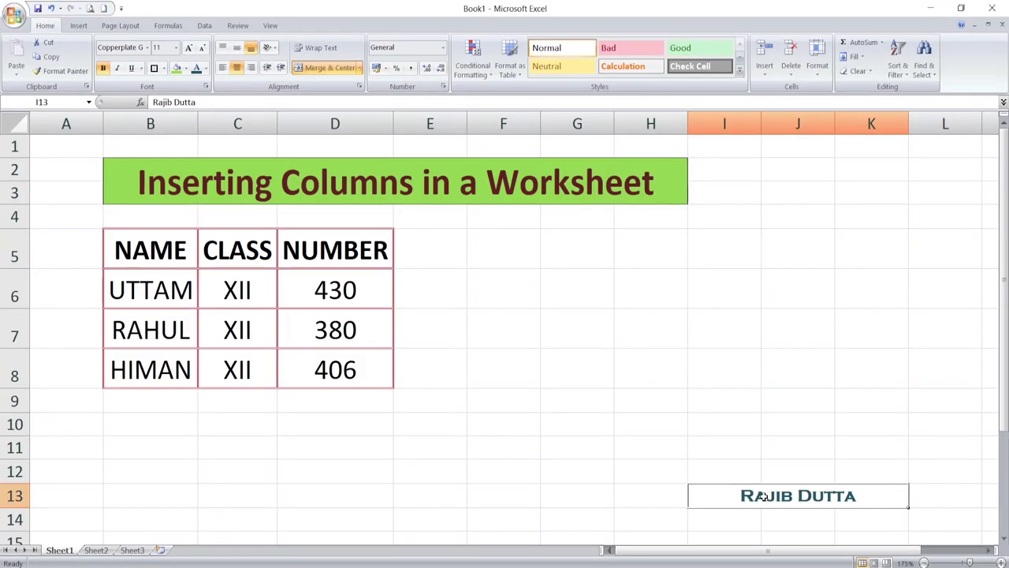
Select column C and insert a blank column before CLASS via the ribbon's Insert Sheet Columns.
left_click(686, 337)
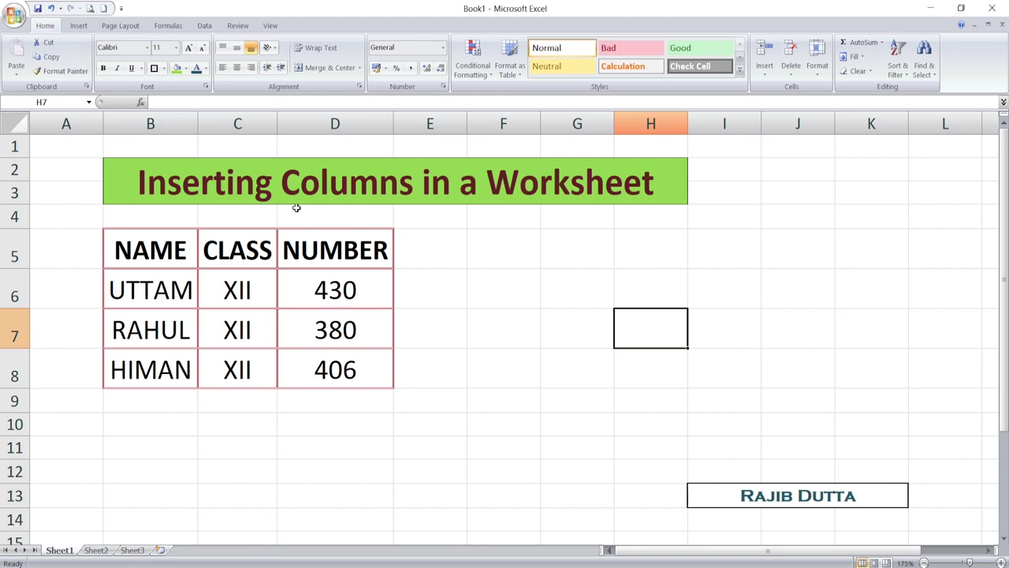
left_click(247, 124)
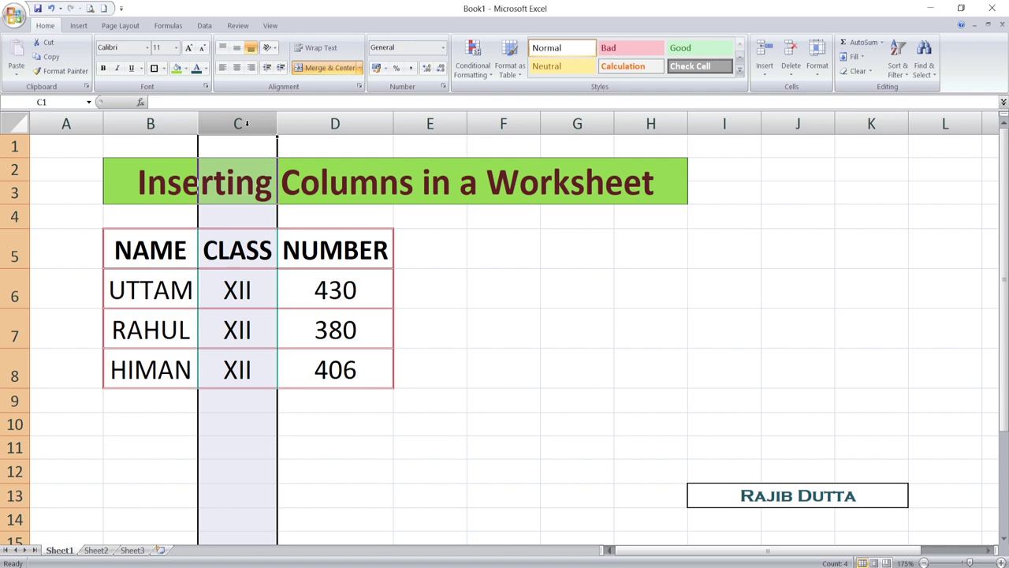
left_click(247, 123)
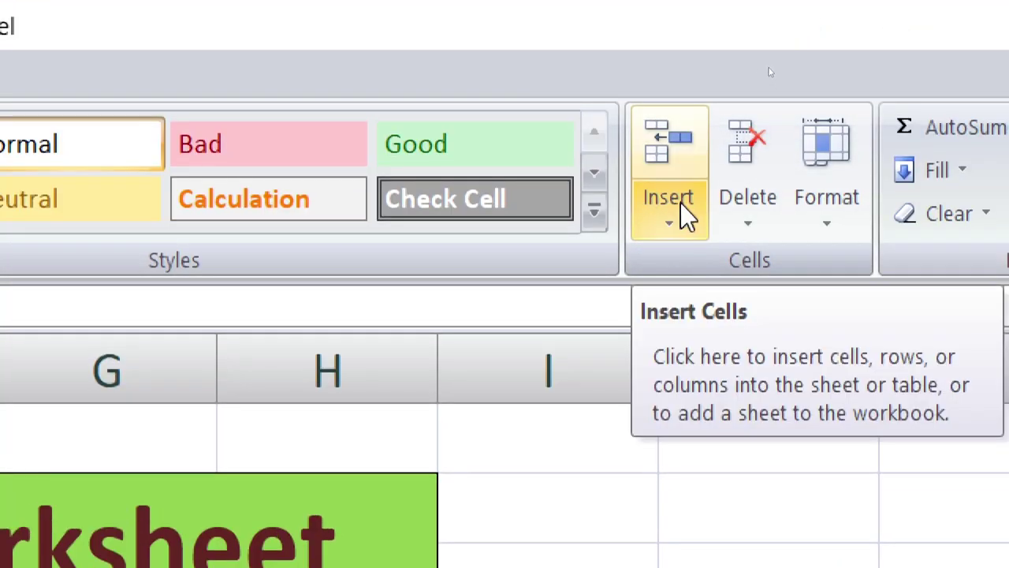
left_click(683, 206)
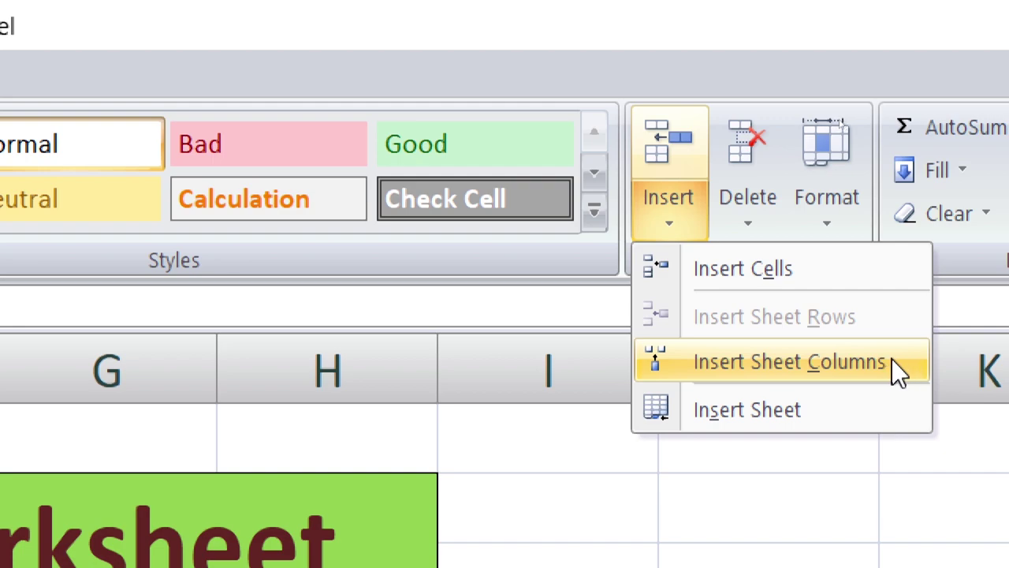
left_click(748, 367)
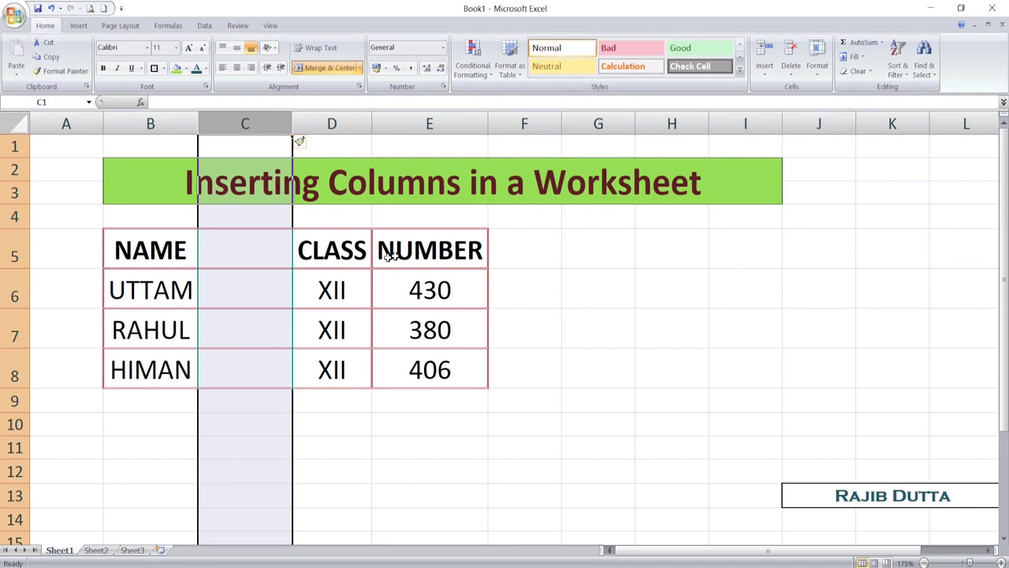
Undo the insertion so CLASS returns to column C beside NAME.
left_click(309, 296)
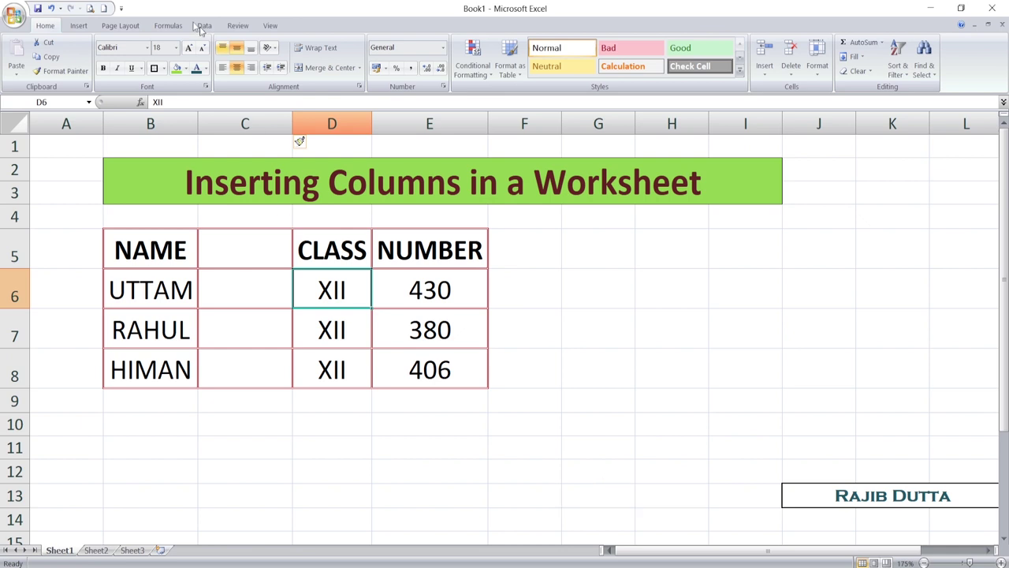
left_click(51, 10)
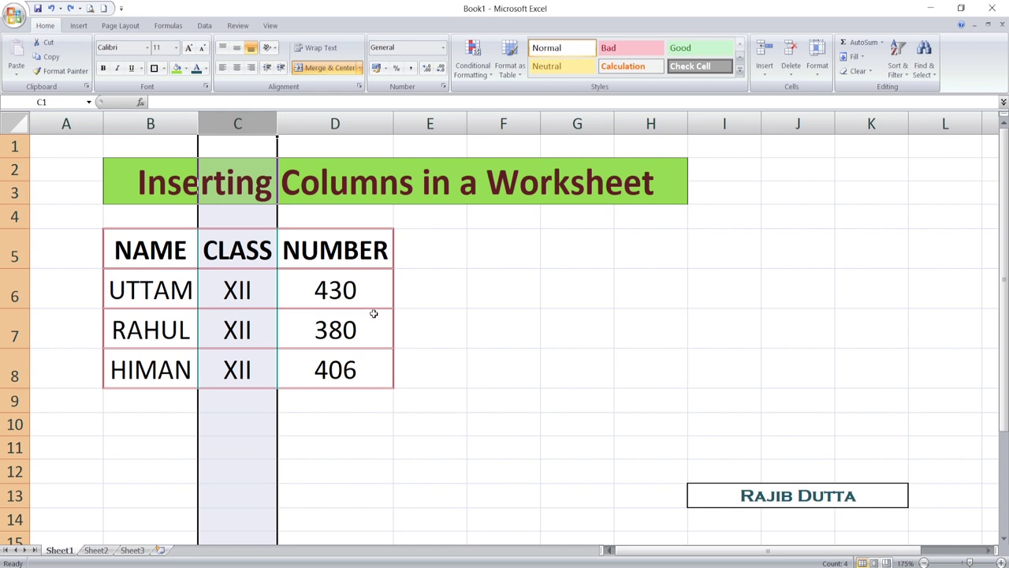
Select column D and insert a blank column before NUMBER from the right-click menu.
left_click(314, 253)
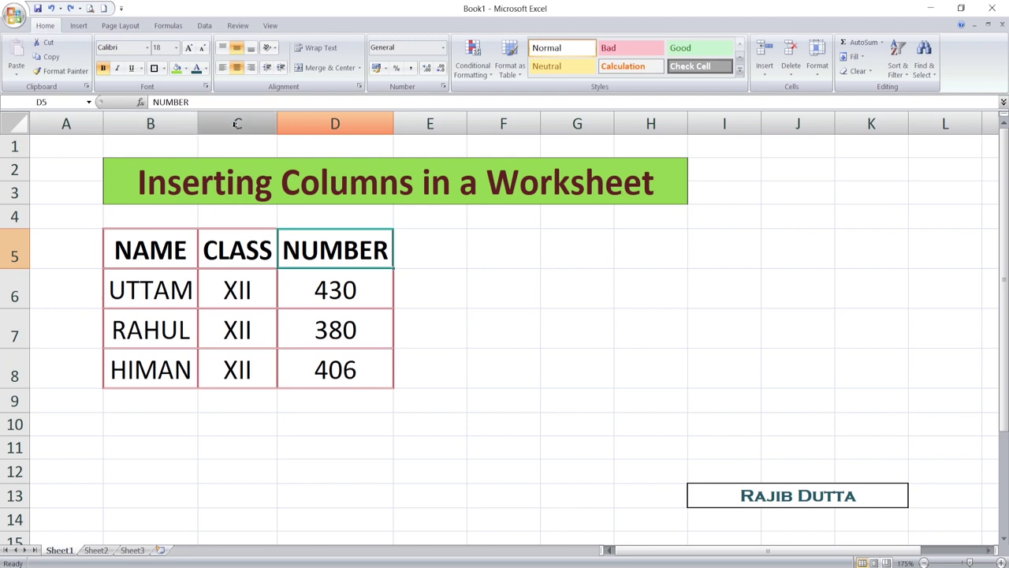
left_click(334, 124)
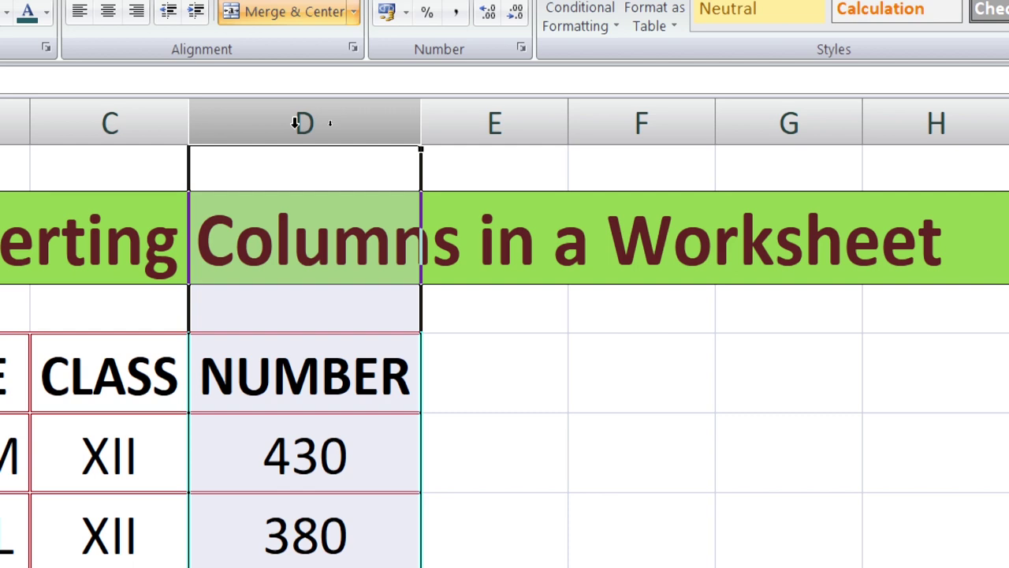
right_click(270, 131)
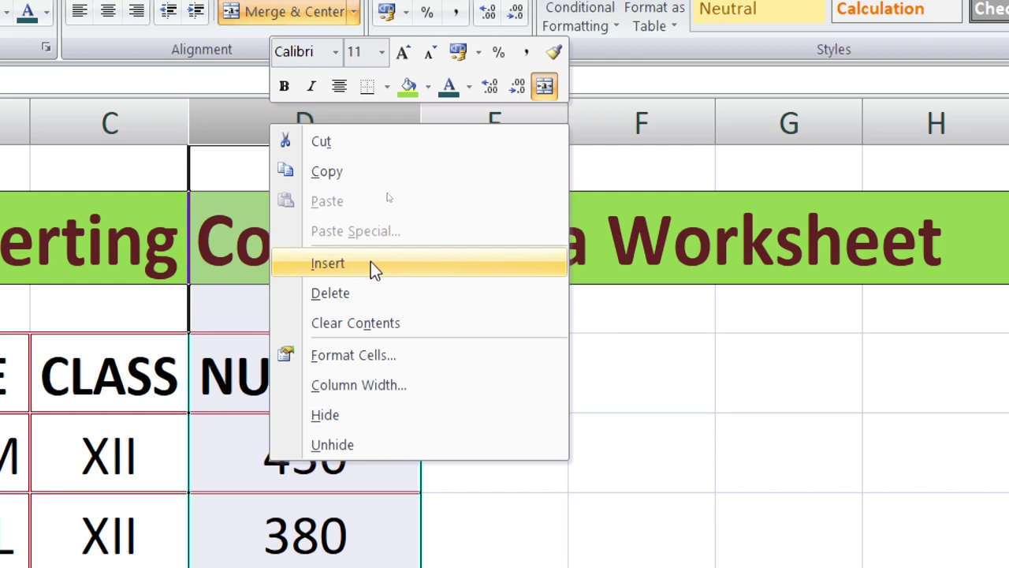
left_click(408, 262)
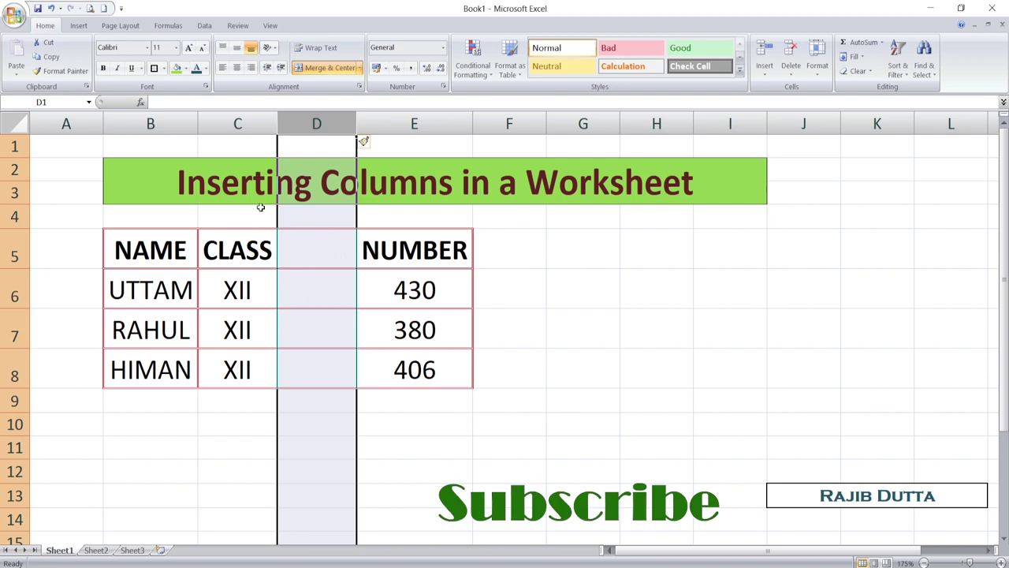
Undo the last insertion, then insert a blank column before CLASS with Ctrl+Shift+=.
left_click(51, 8)
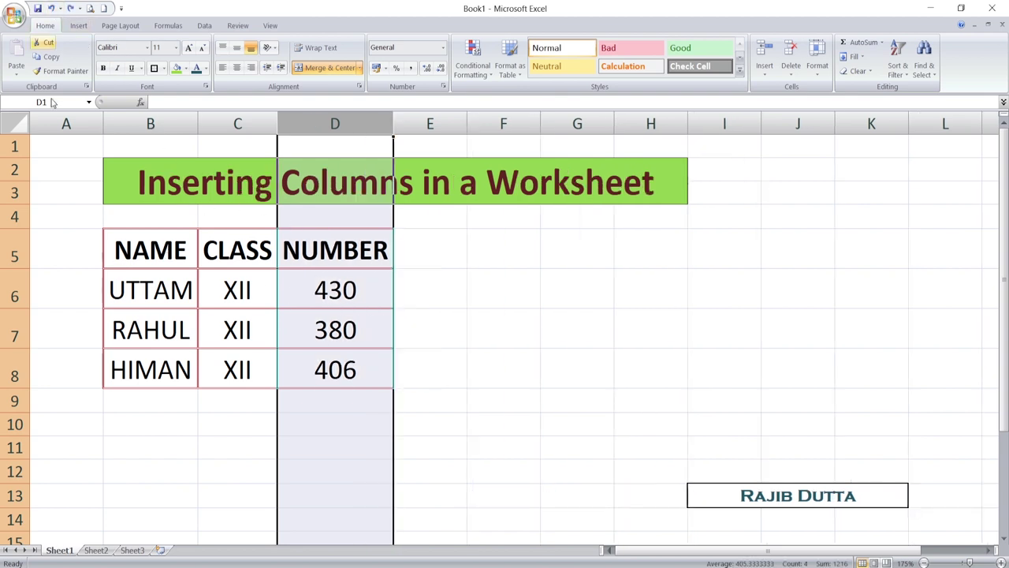
left_click(258, 250)
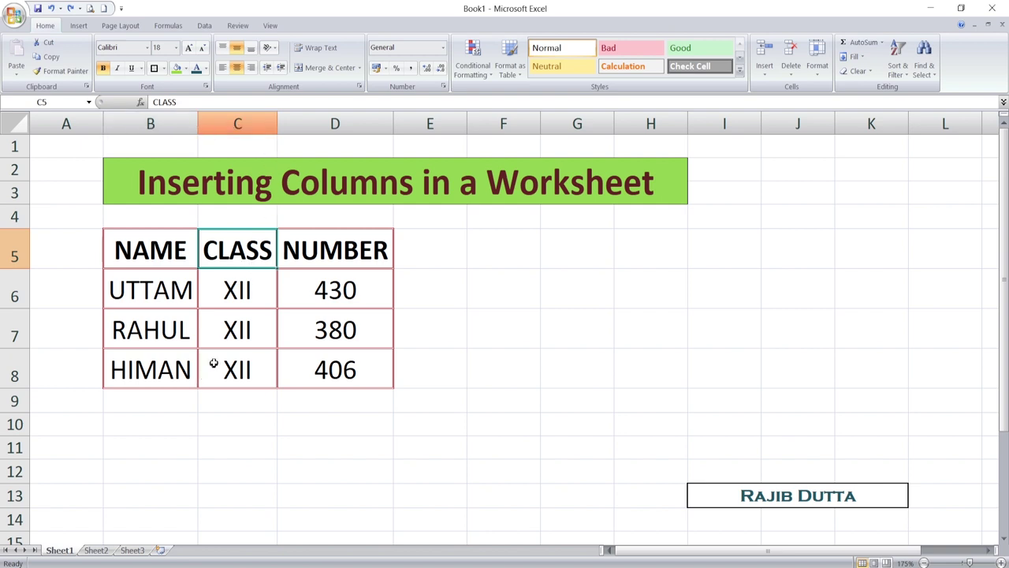
left_click(258, 123)
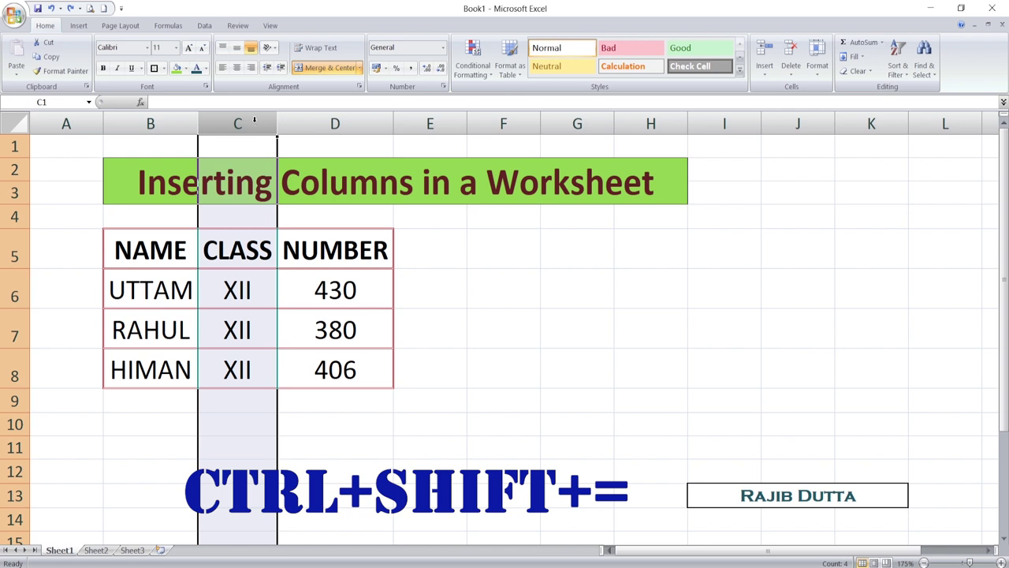
key("ctrl+shift+equal")
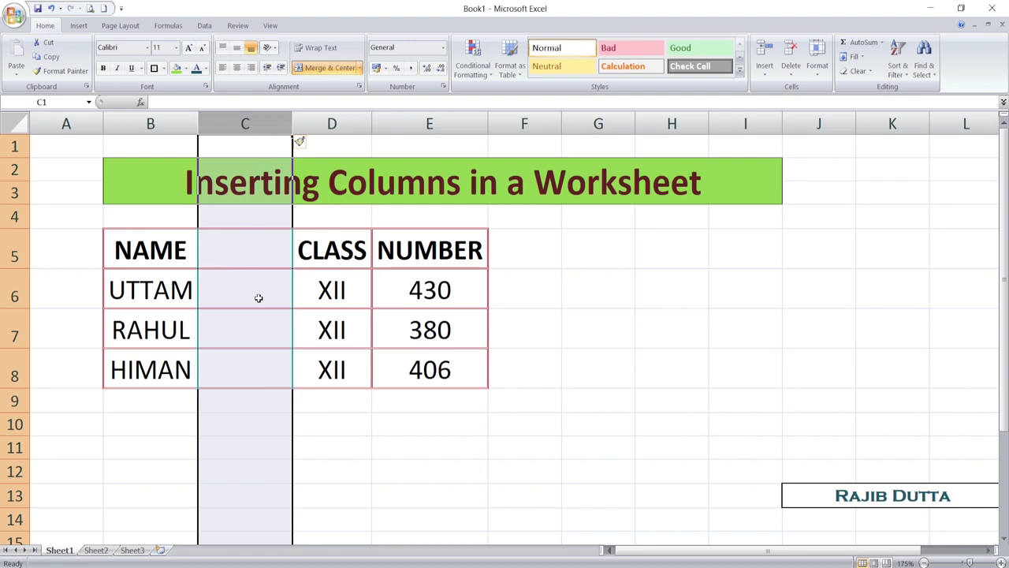
Deselect the column and undo the insertion, restoring NAME, CLASS, NUMBER in B–D.
left_click(512, 405)
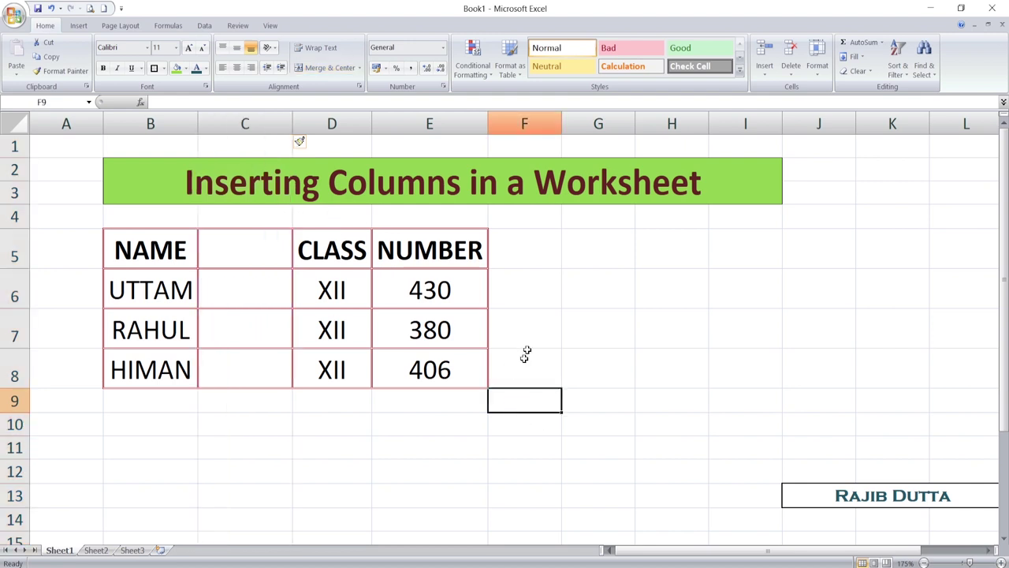
left_click(530, 218)
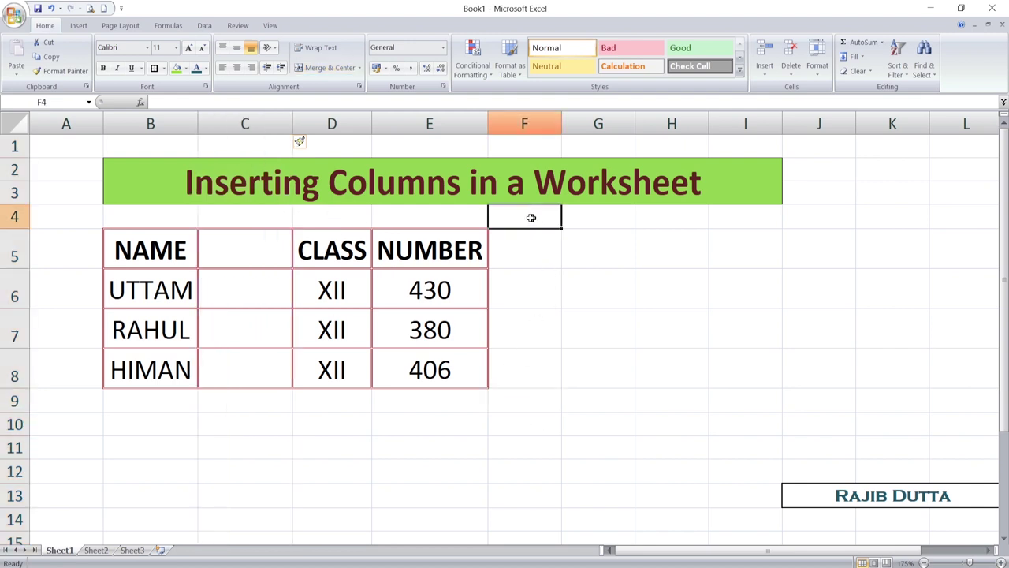
left_click(50, 8)
Select columns C:D and insert two blank columns before CLASS from the right-click menu.
left_click(458, 324)
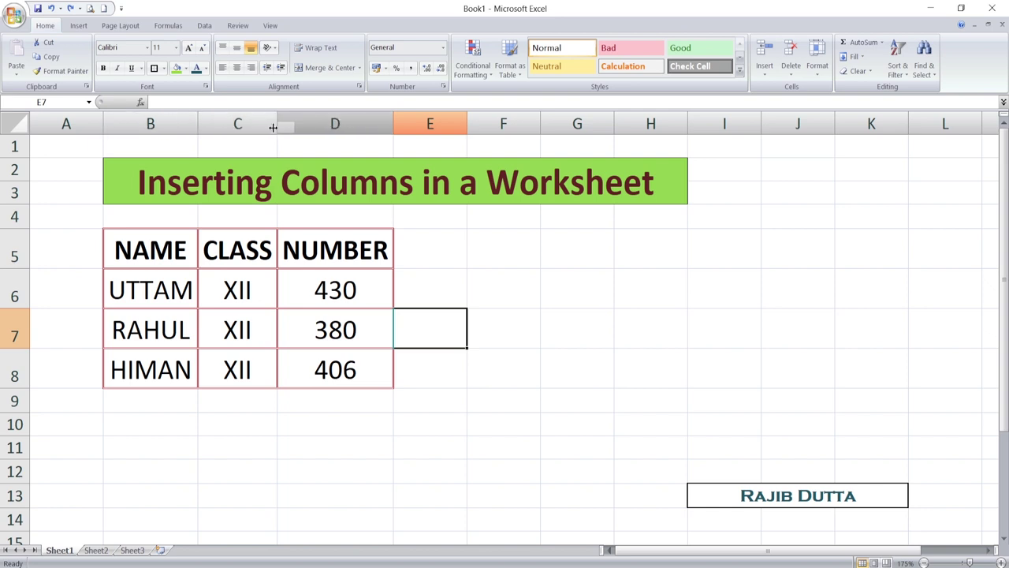
left_click_drag(237, 124, 317, 128)
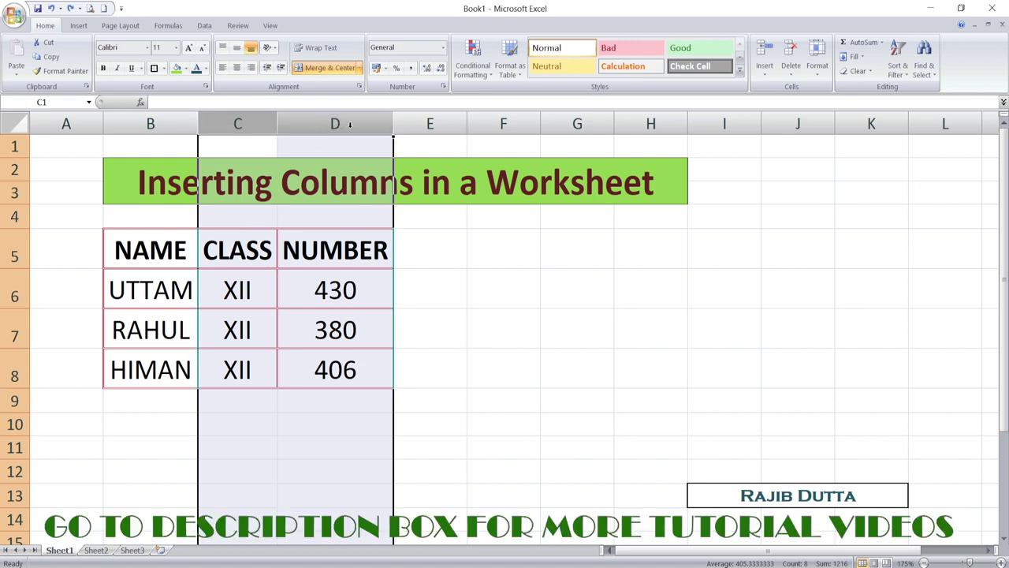
right_click(350, 124)
left_click(401, 198)
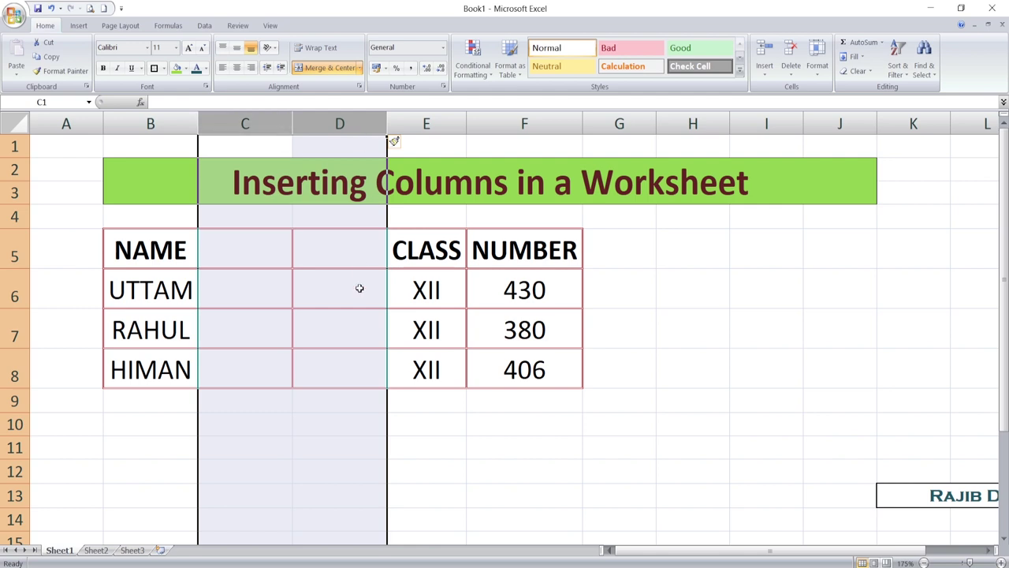
Undo the two-column insertion so the table returns to columns B–D.
left_click(444, 118)
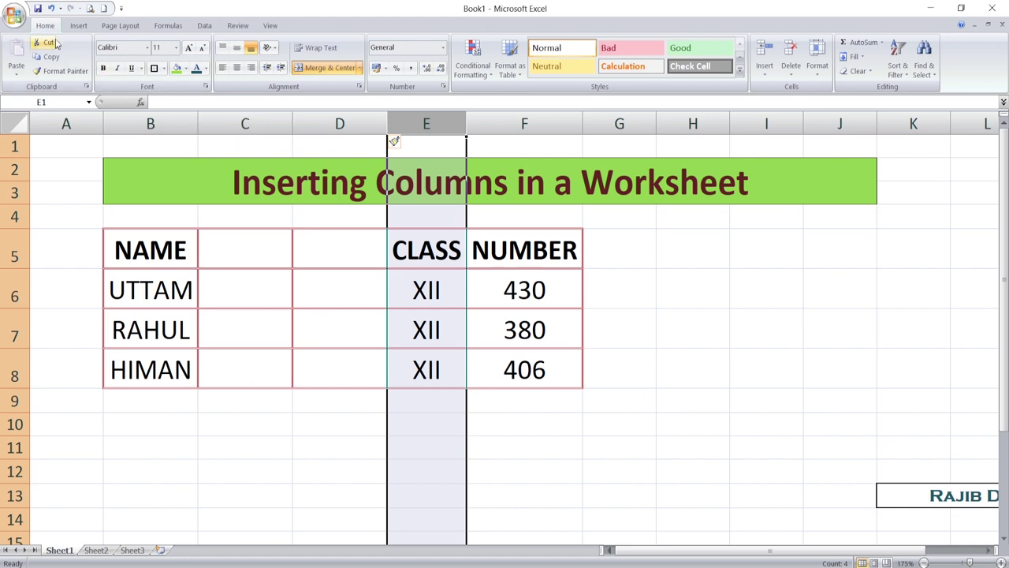
left_click(52, 10)
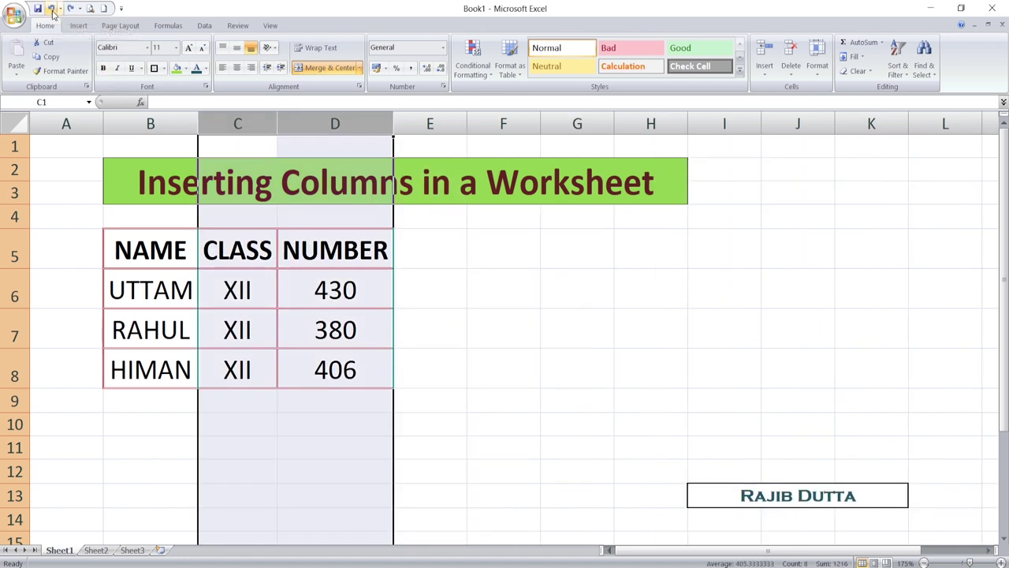
left_click(509, 392)
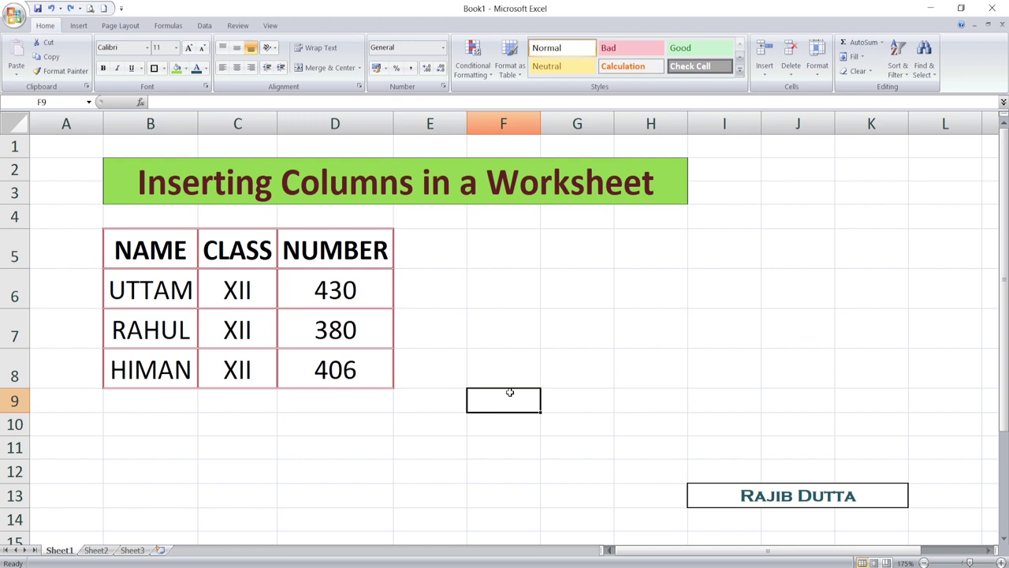